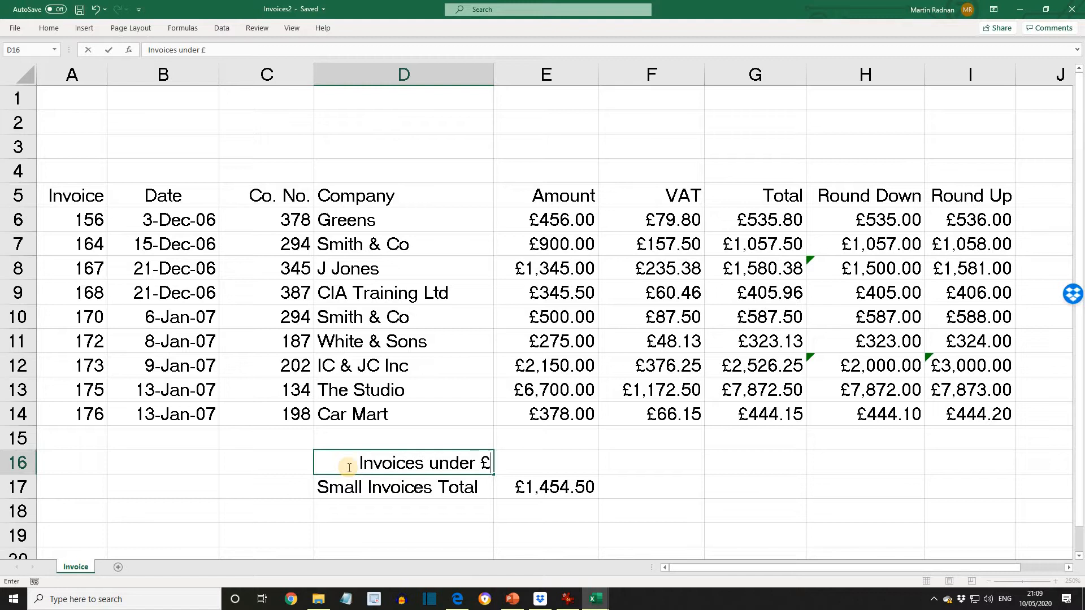
Finish the label "Invoices under £500" in D16 and define the name Amount for the invoice amounts in E6:E14
key(Return)
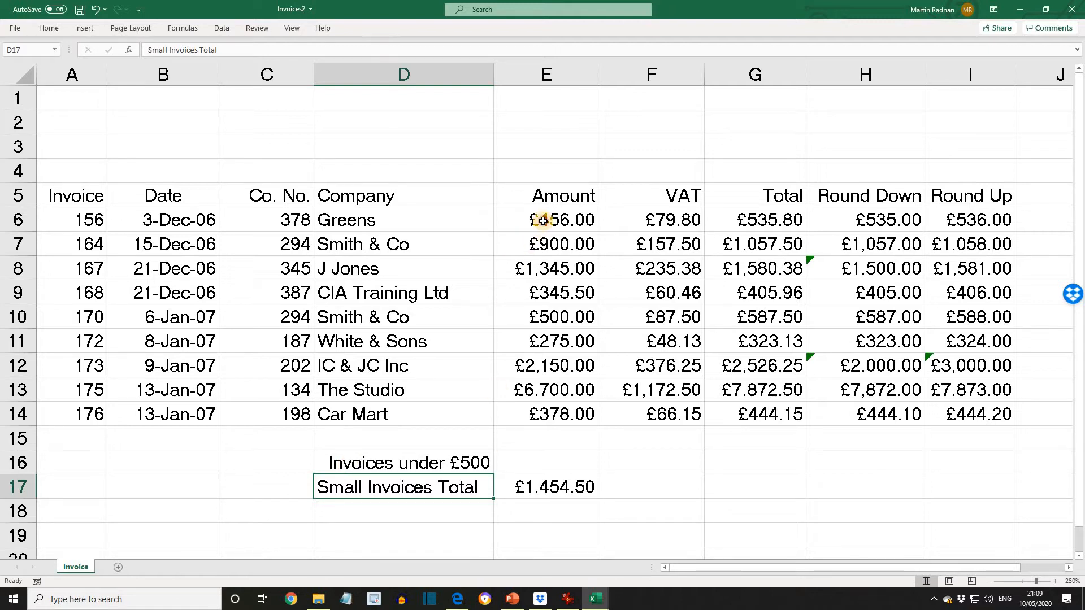
drag(543, 221, 569, 418)
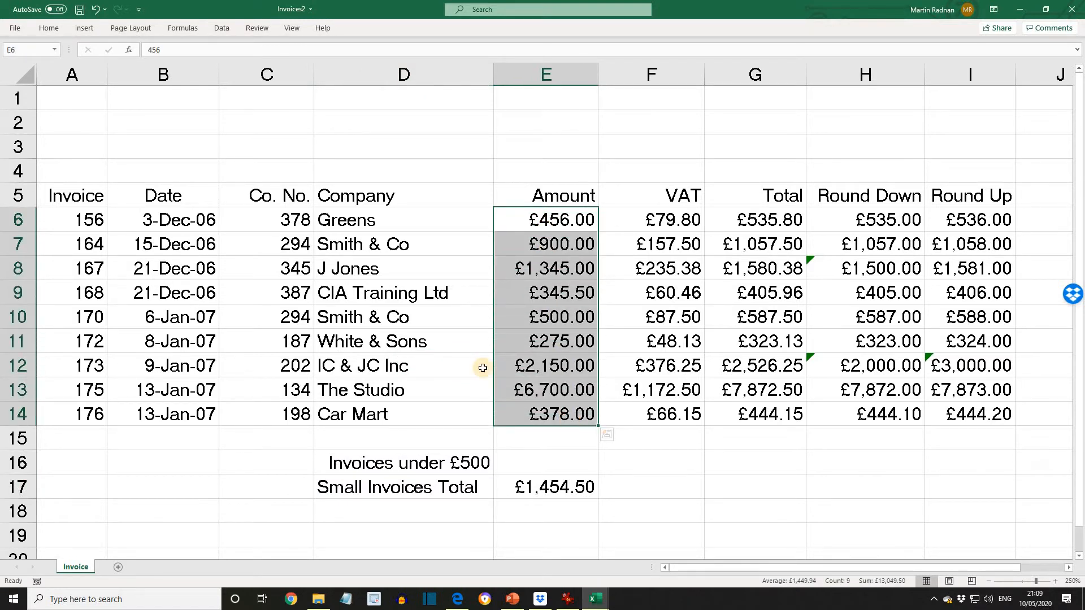
click(180, 28)
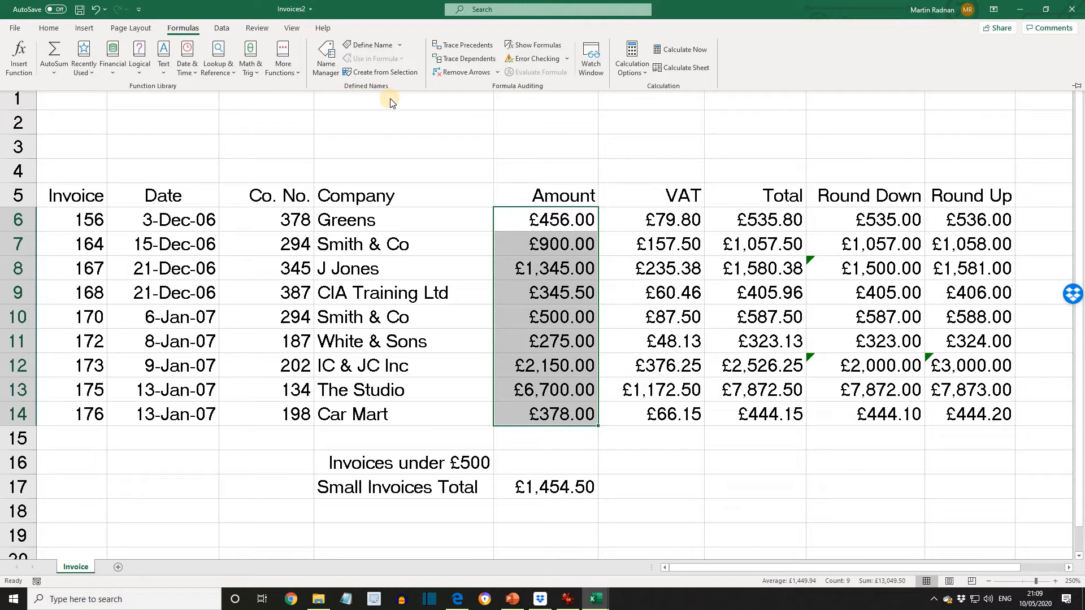
click(371, 46)
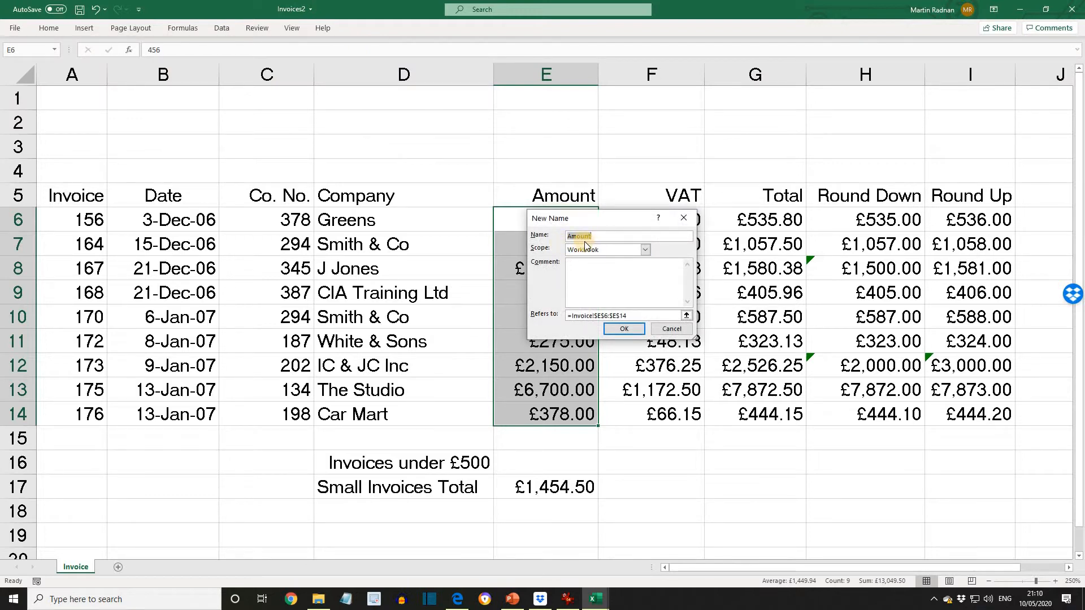
click(616, 328)
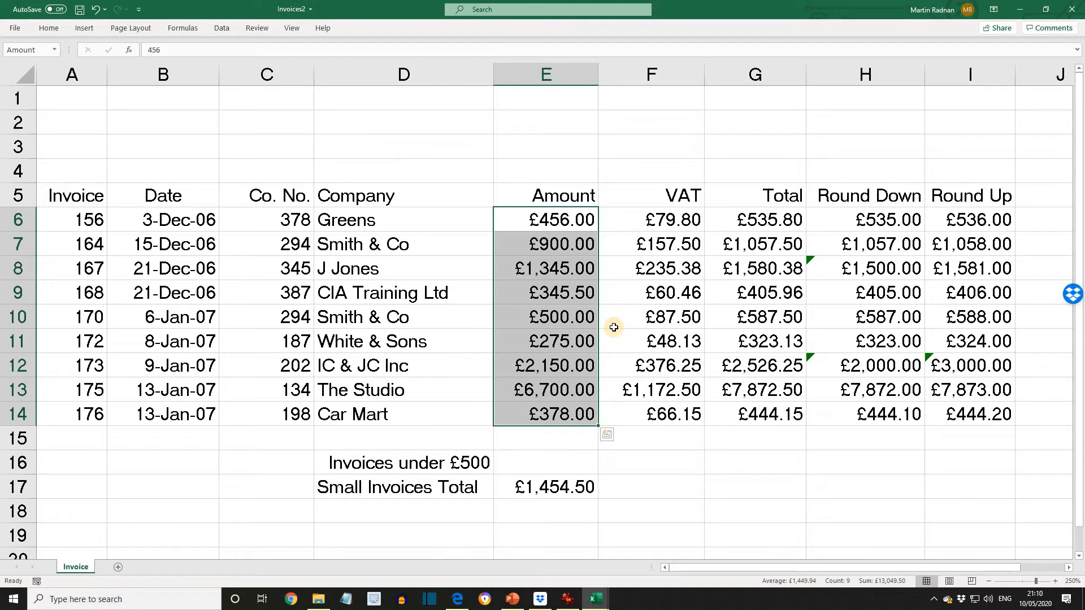
Compare how single cells E6 and E14 are identified against the name shown for the whole range E6:E14
click(549, 223)
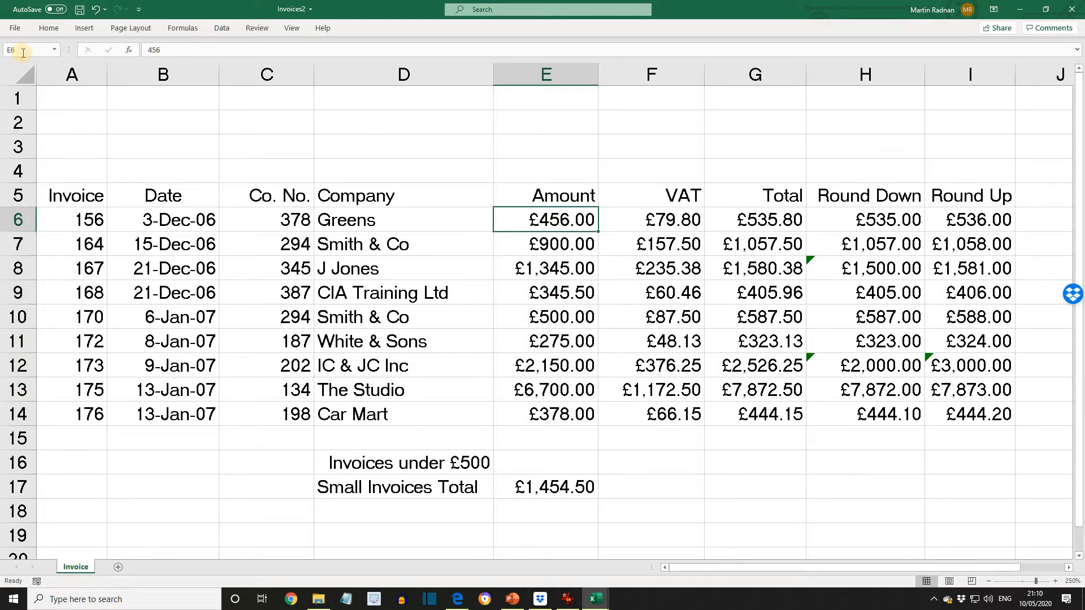
click(566, 417)
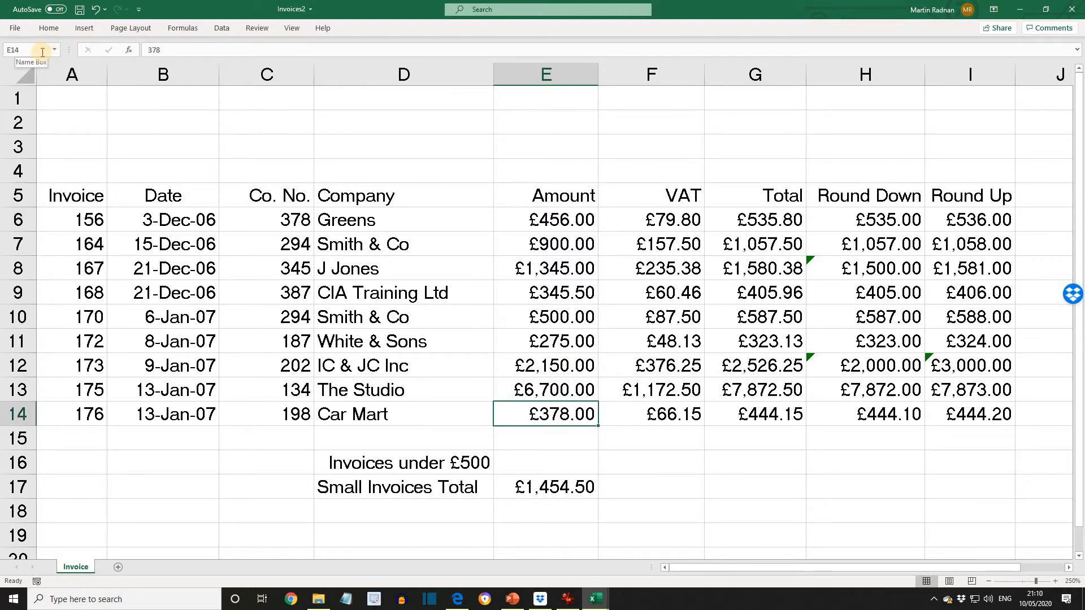
drag(552, 216, 562, 414)
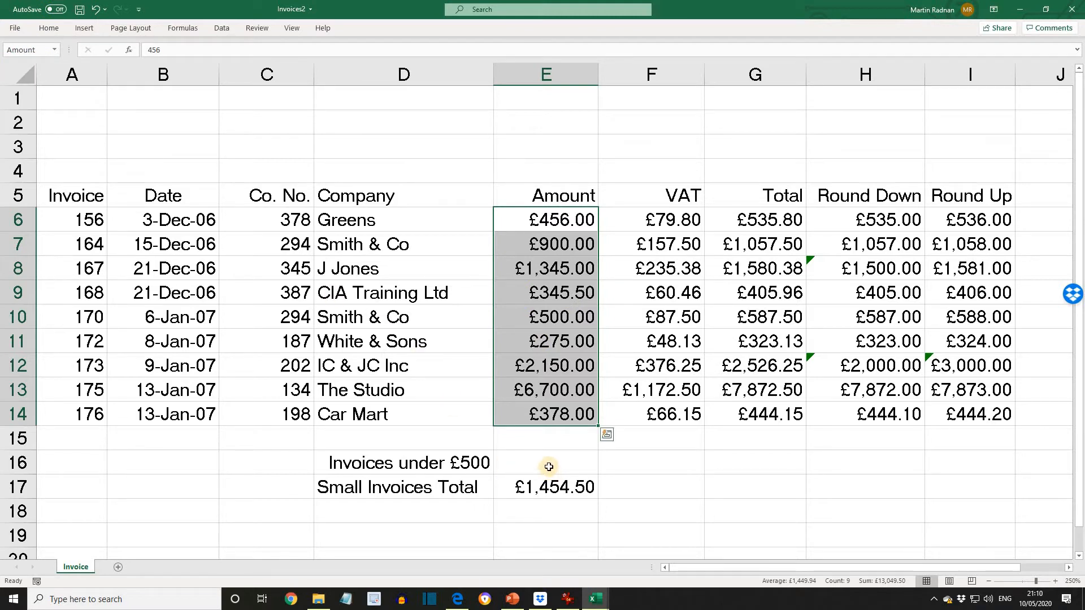
Insert a COUNTIF function in cell E16, next to the "Invoices under £500" label
click(548, 466)
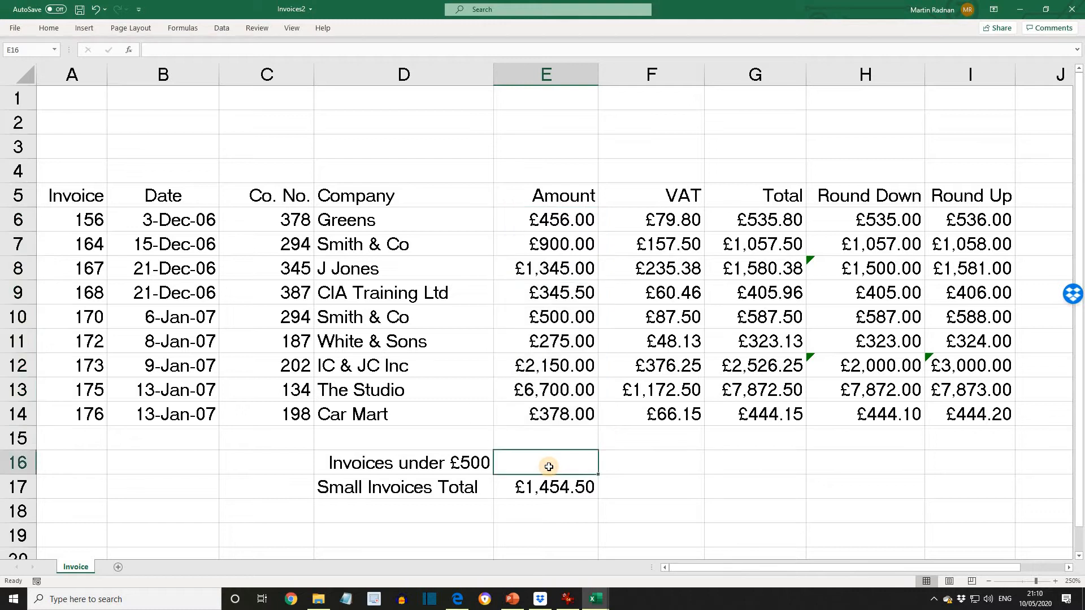
click(181, 29)
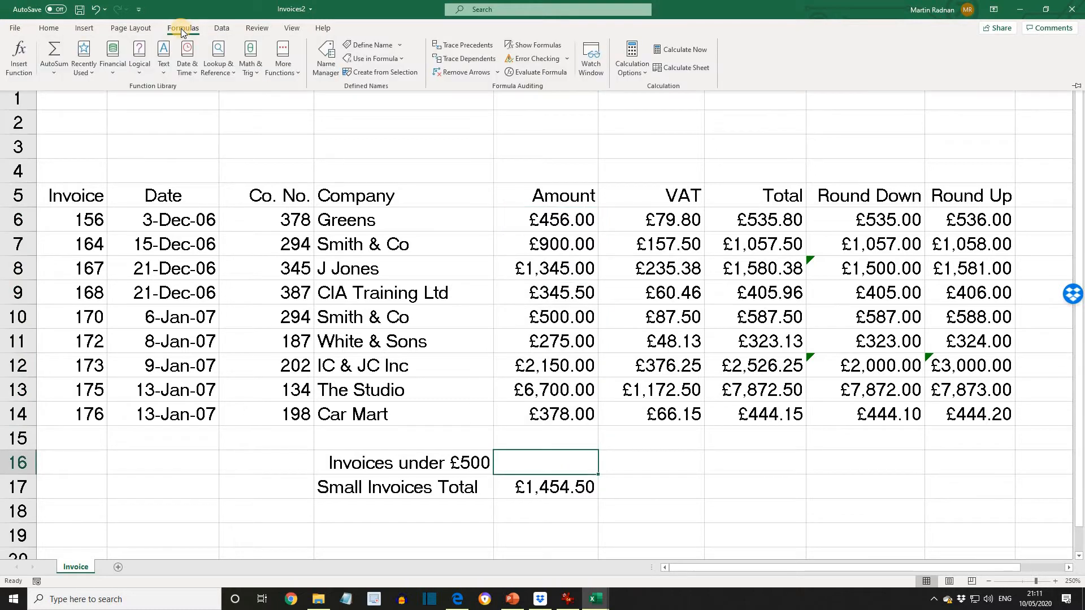
click(281, 64)
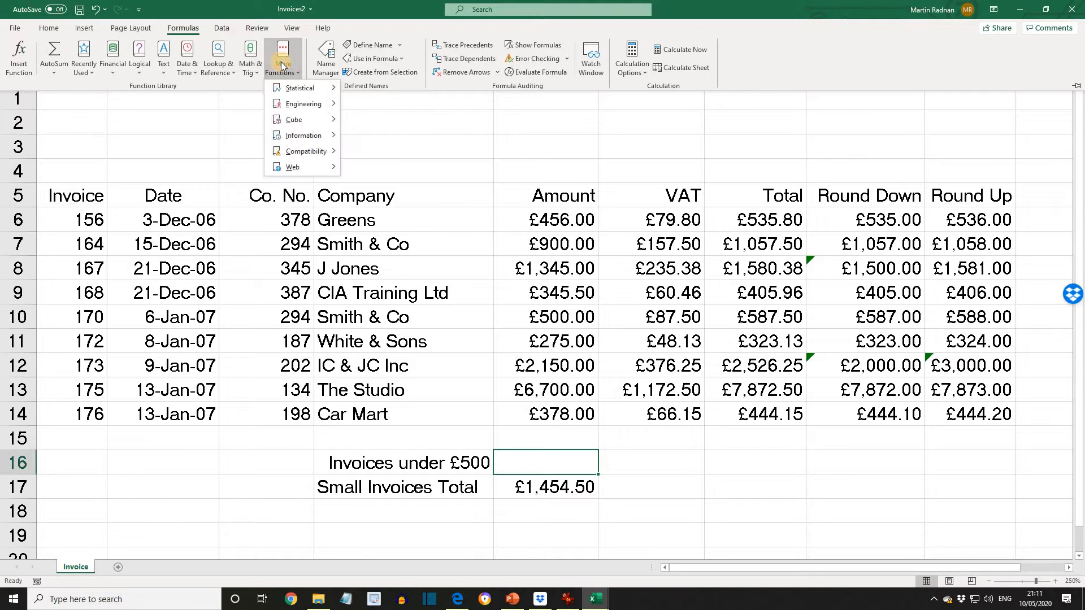
mouse_move(297, 88)
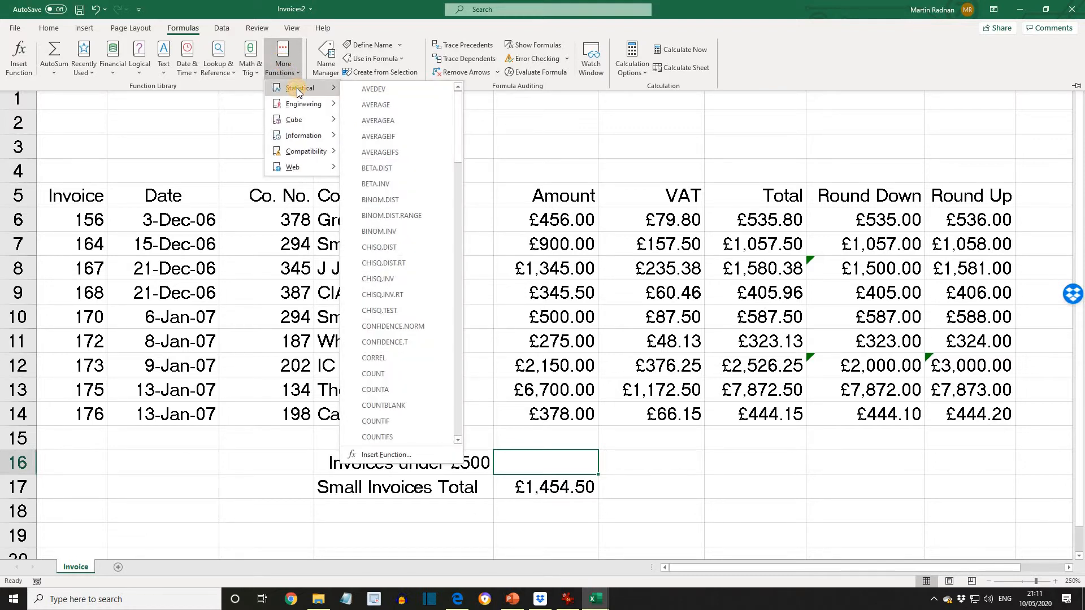
click(431, 421)
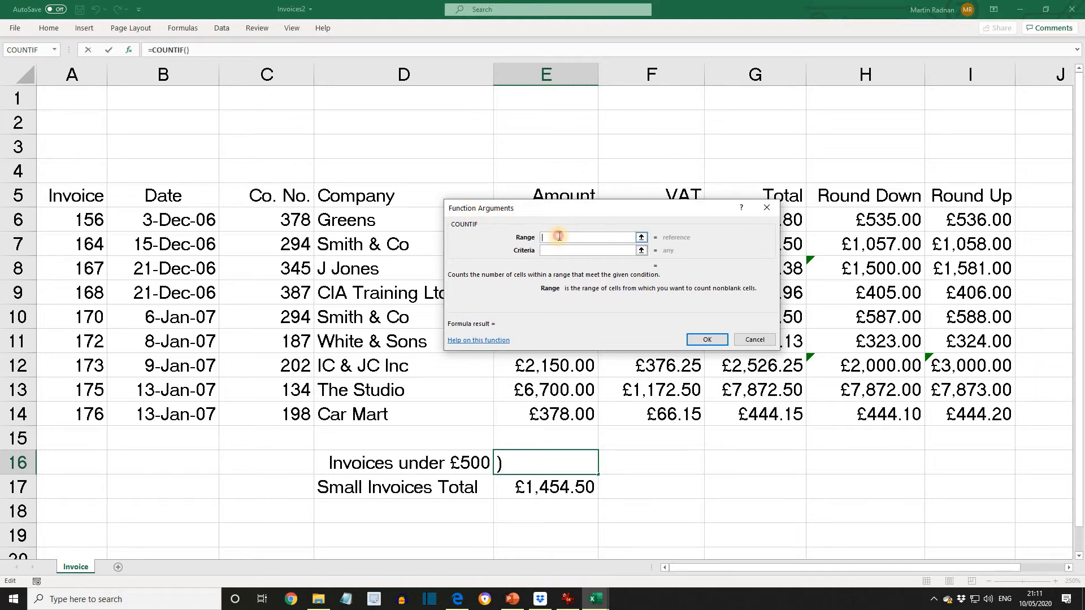
text(Amou)
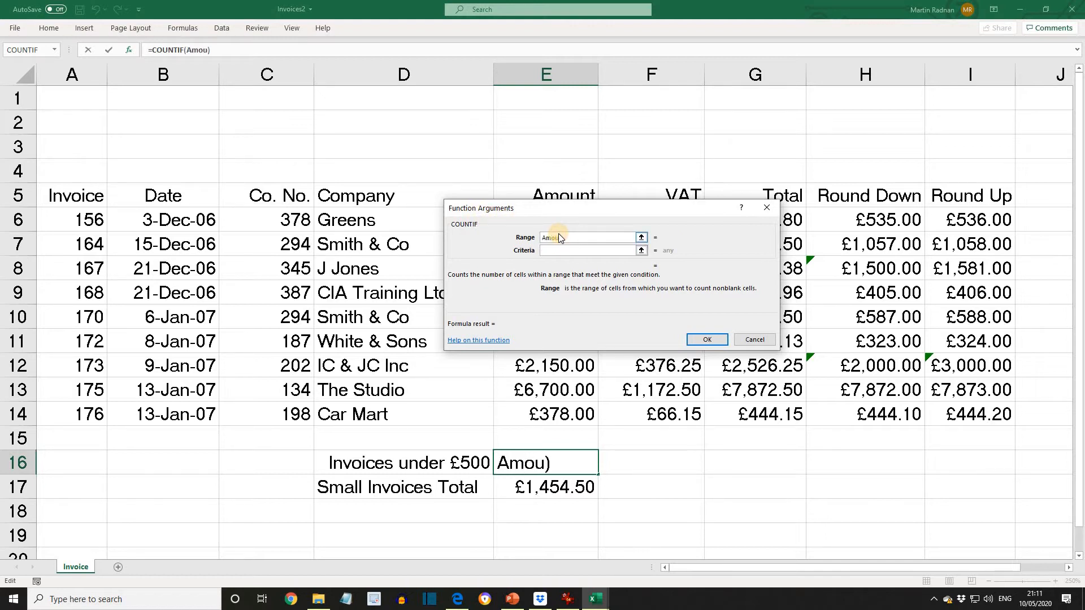
text(nt)
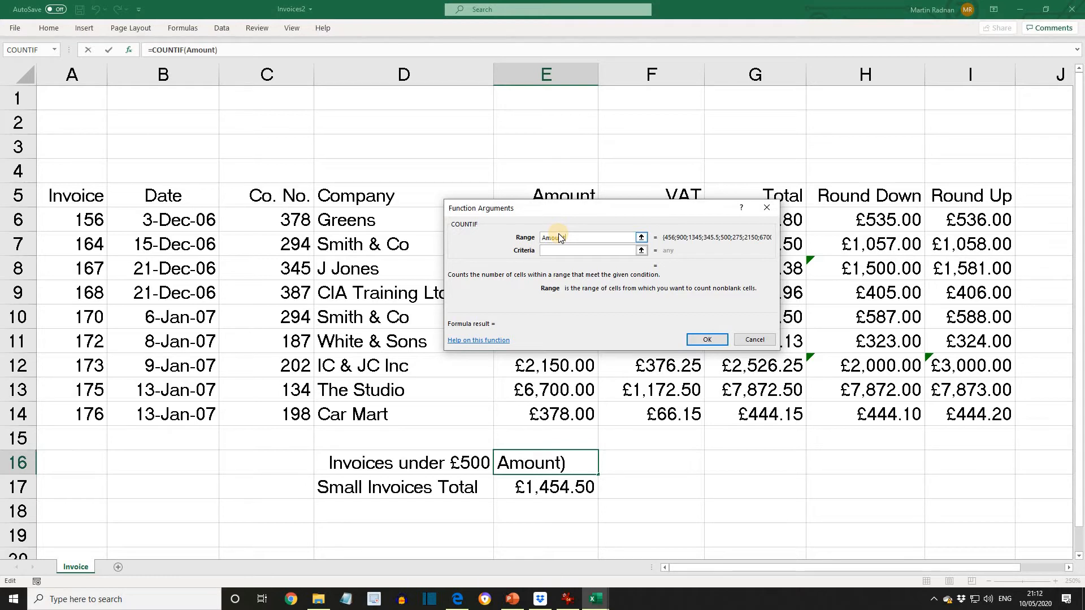
drag(572, 238, 533, 243)
key(Delete)
Complete the COUNTIF with the Amount range E6:E14 picked from the sheet and the criteria <500
drag(624, 204, 798, 178)
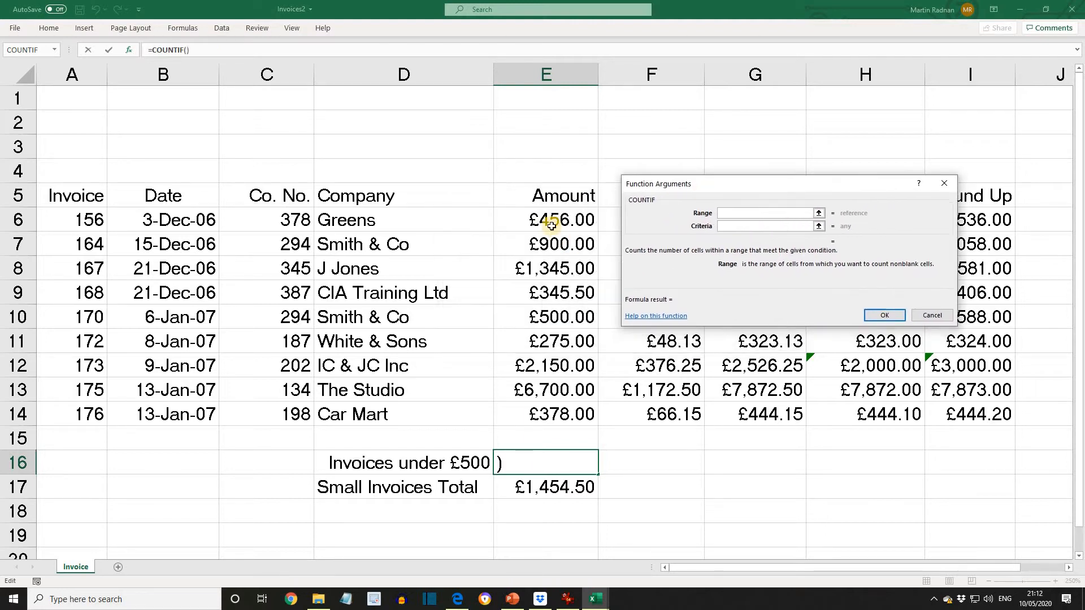
drag(551, 222, 554, 414)
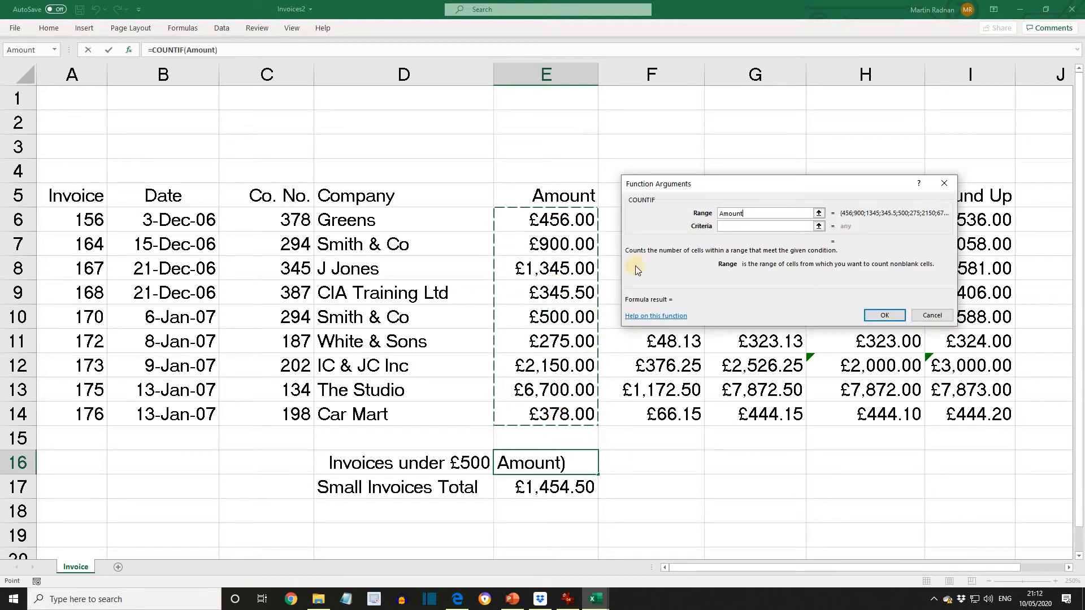
click(726, 225)
click(732, 217)
click(725, 225)
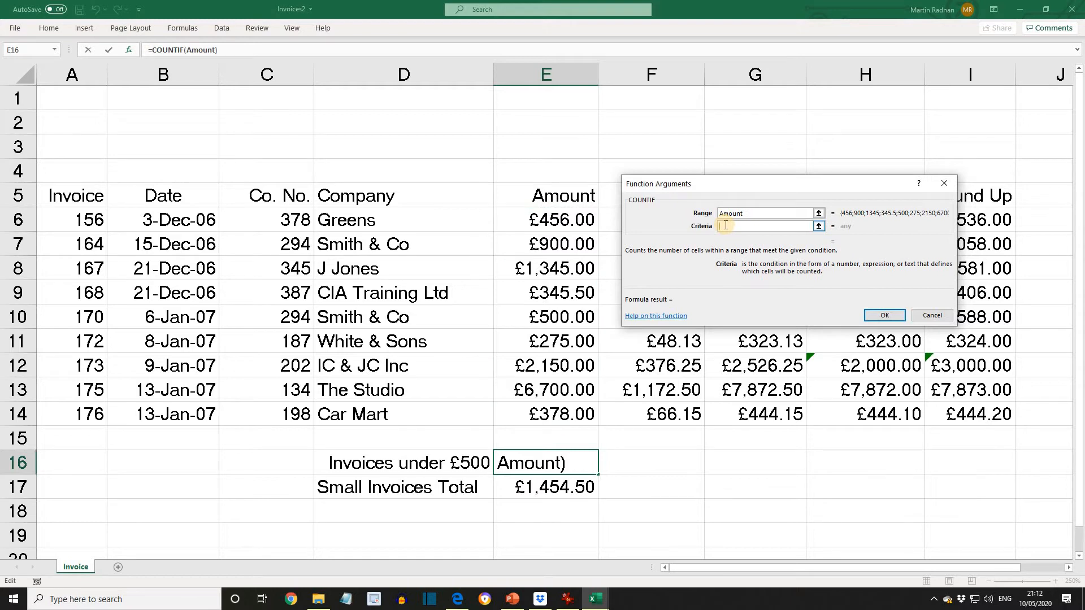
text(<500)
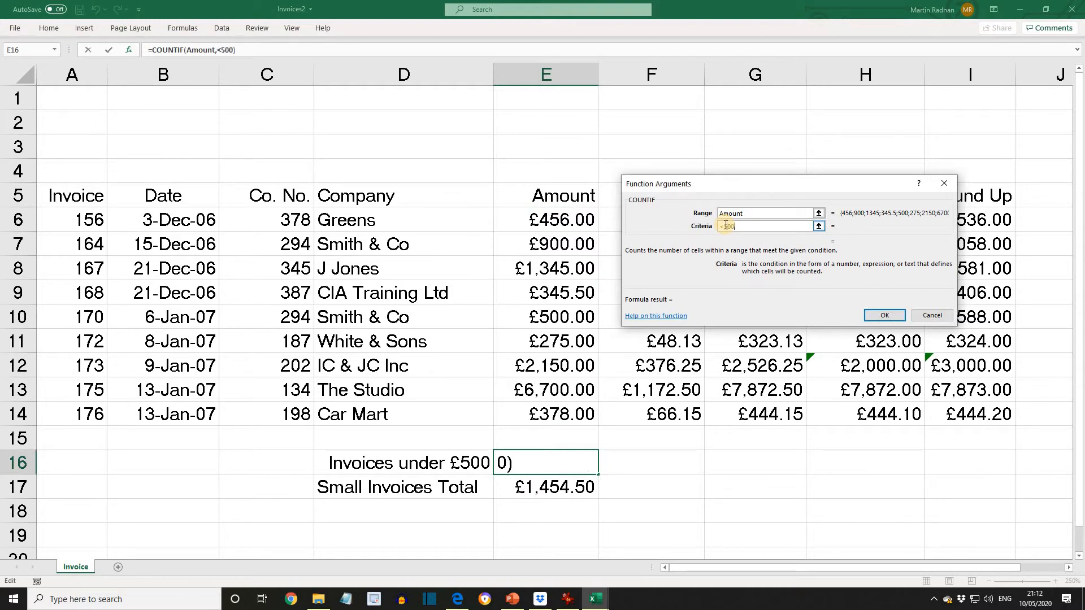
click(892, 320)
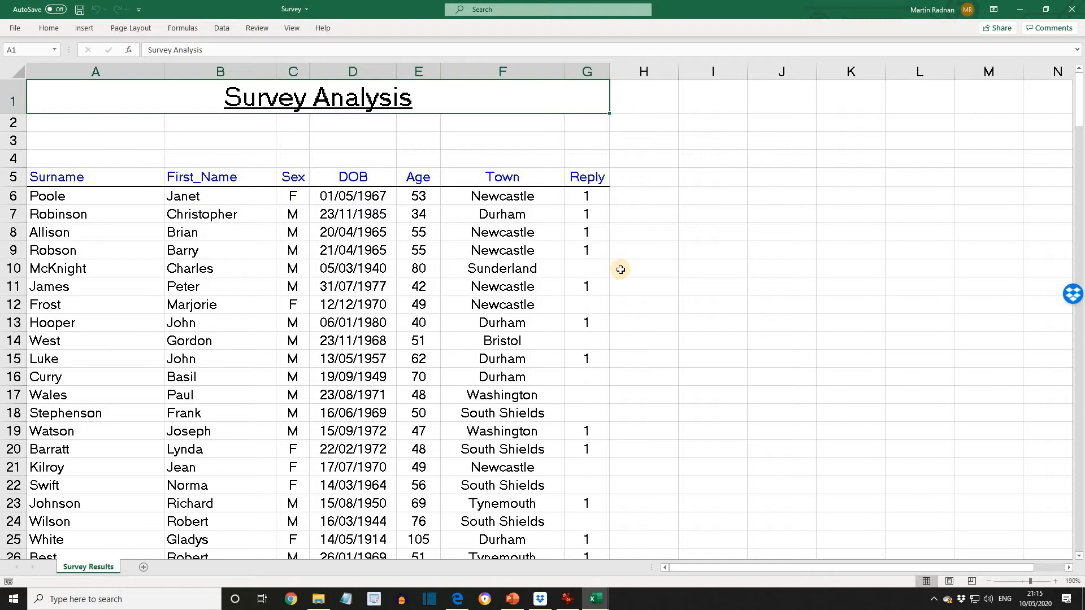
Enter the label "Not Replied" in cell F227, below the last record of the survey list
scroll(620, 271, down, 6)
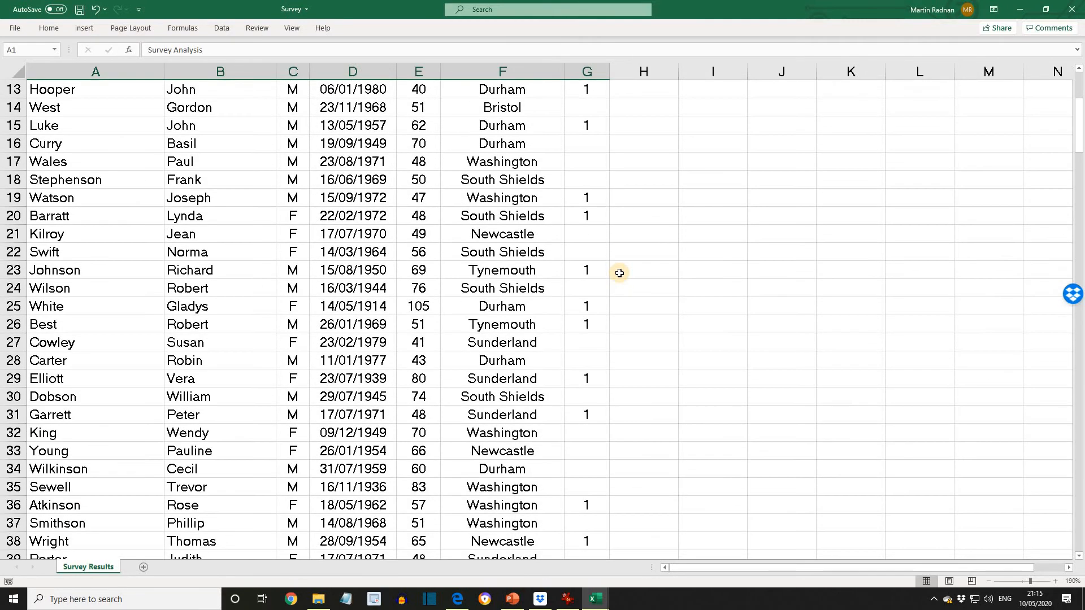
scroll(620, 274, down, 1)
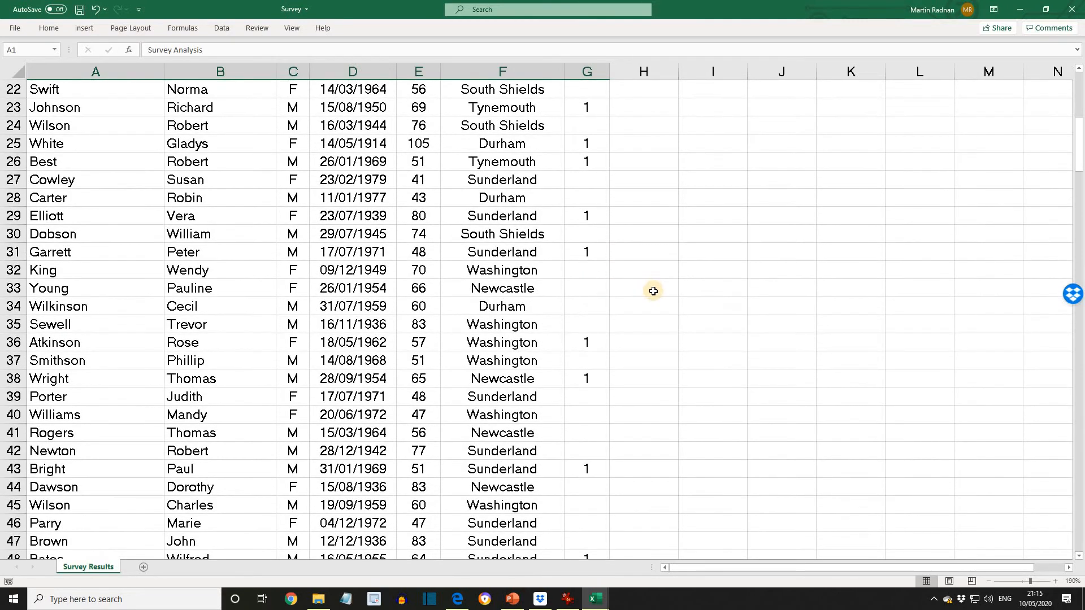
scroll(653, 291, down, 4)
scroll(653, 292, down, 6)
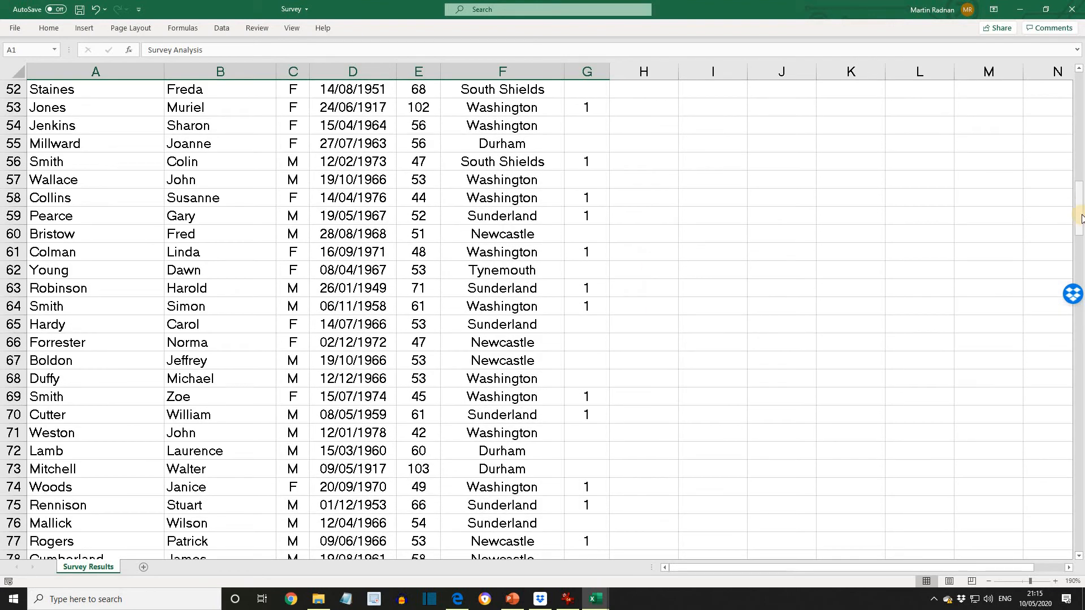
drag(1080, 218, 1081, 597)
click(1079, 556)
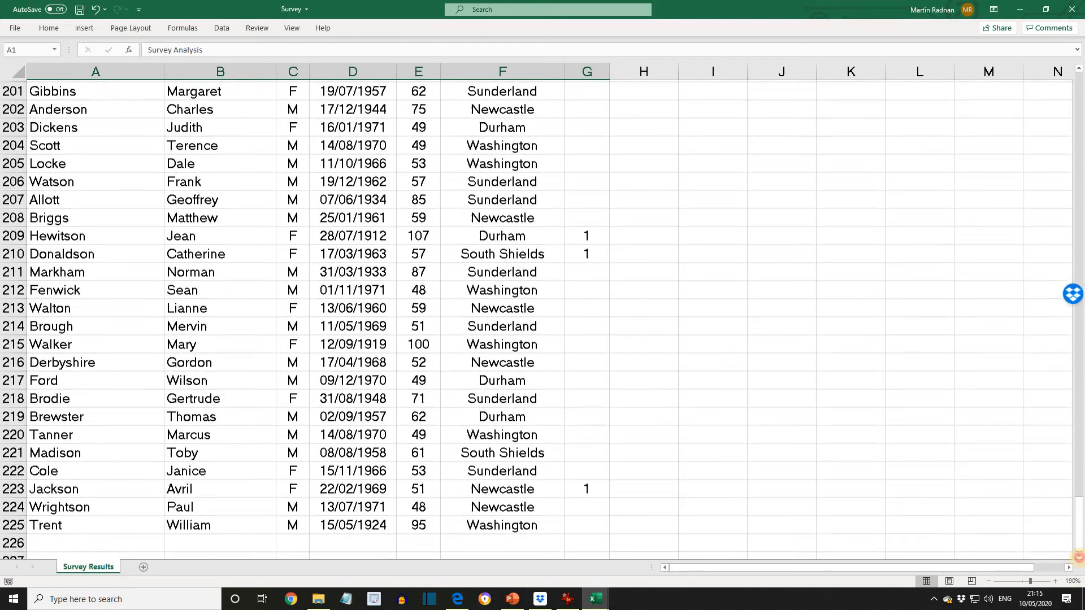
click(1078, 556)
click(1079, 556)
click(481, 521)
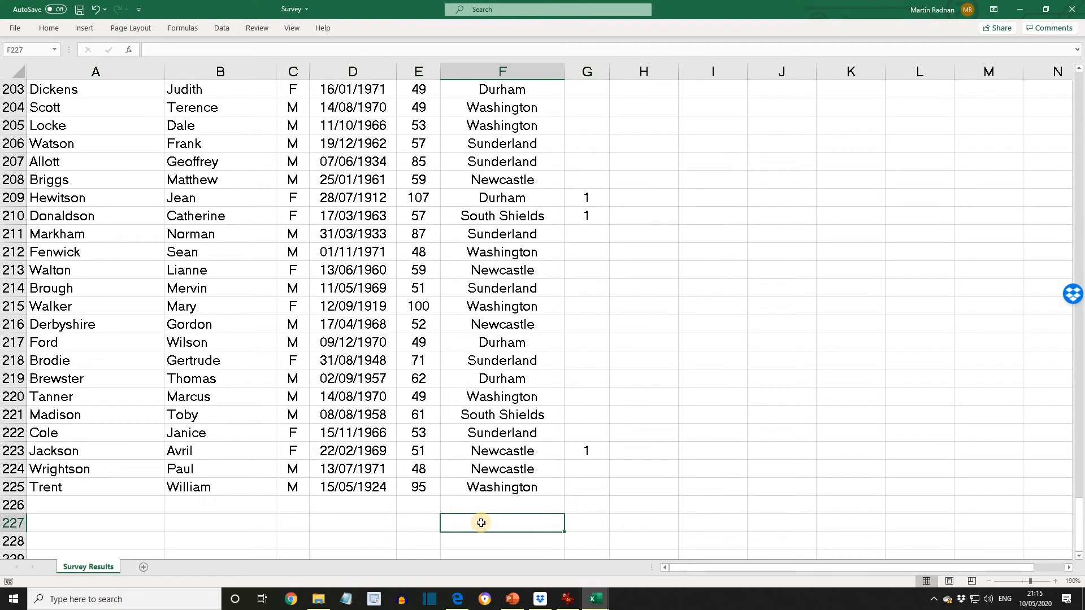
text(Not Replied)
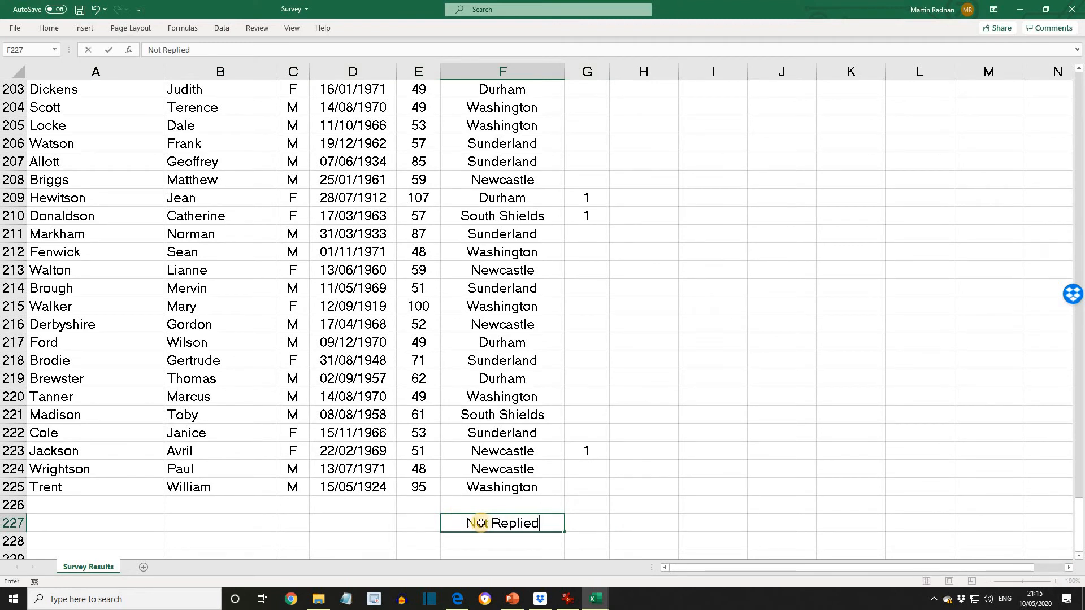
key(Return)
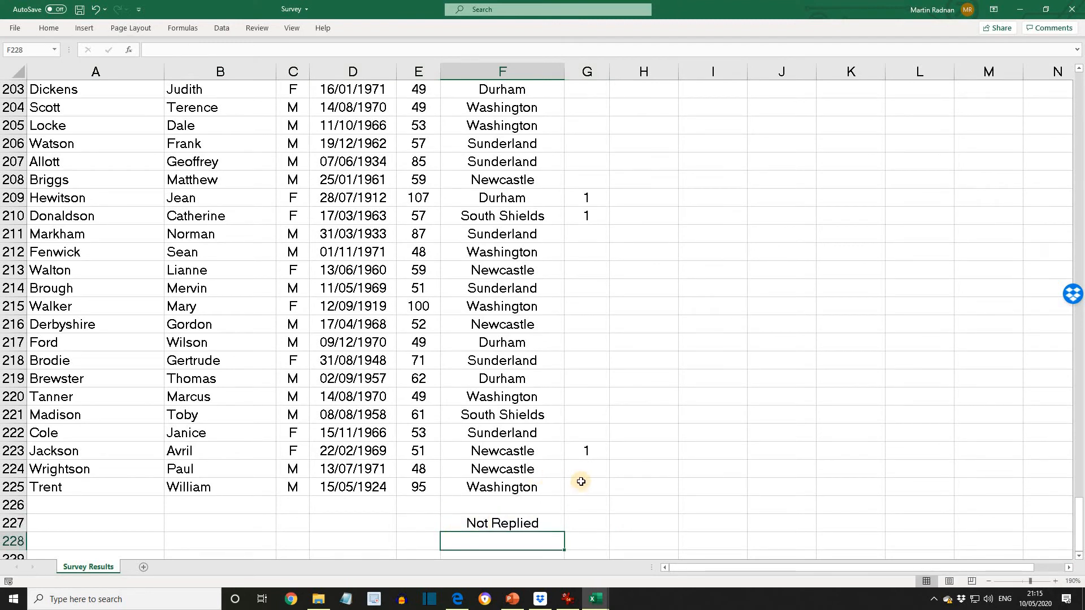
Insert a COUNTBLANK function in G227 that counts the empty Reply cells in the range G6:G225
click(595, 525)
click(177, 28)
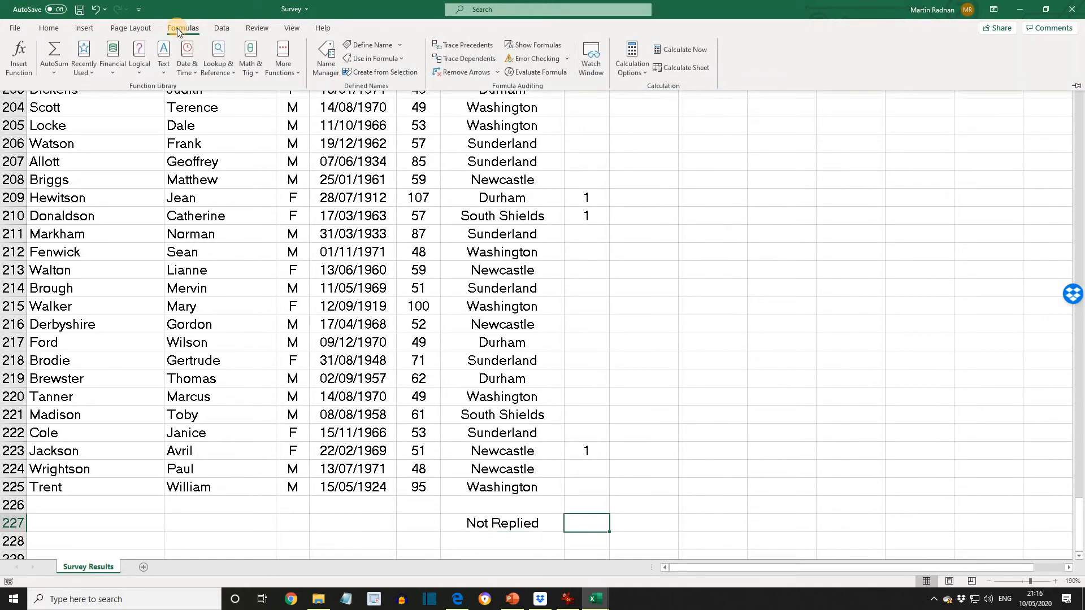
click(282, 71)
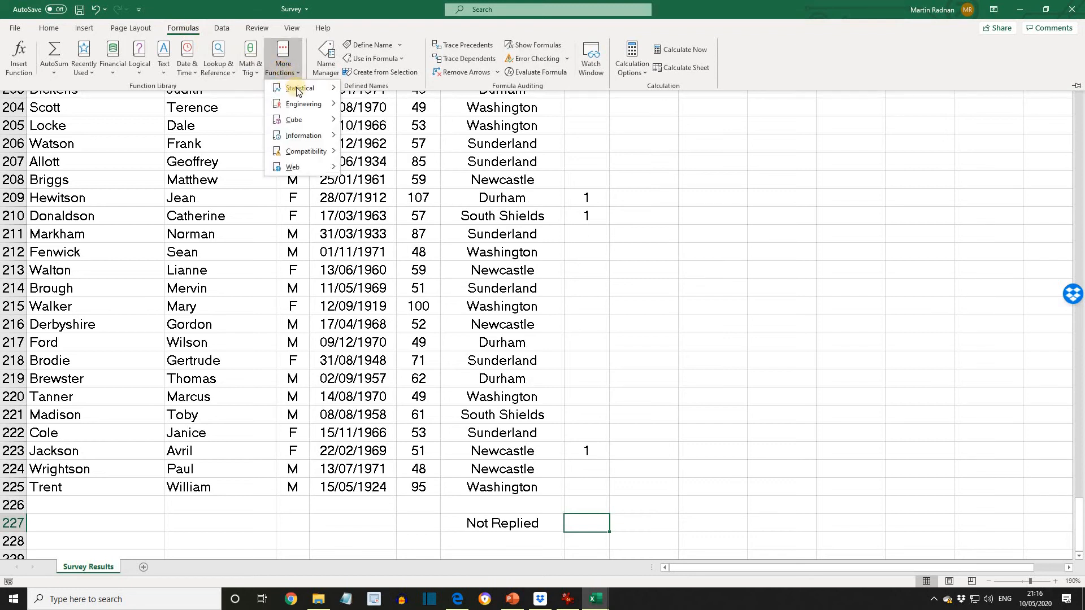
mouse_move(296, 90)
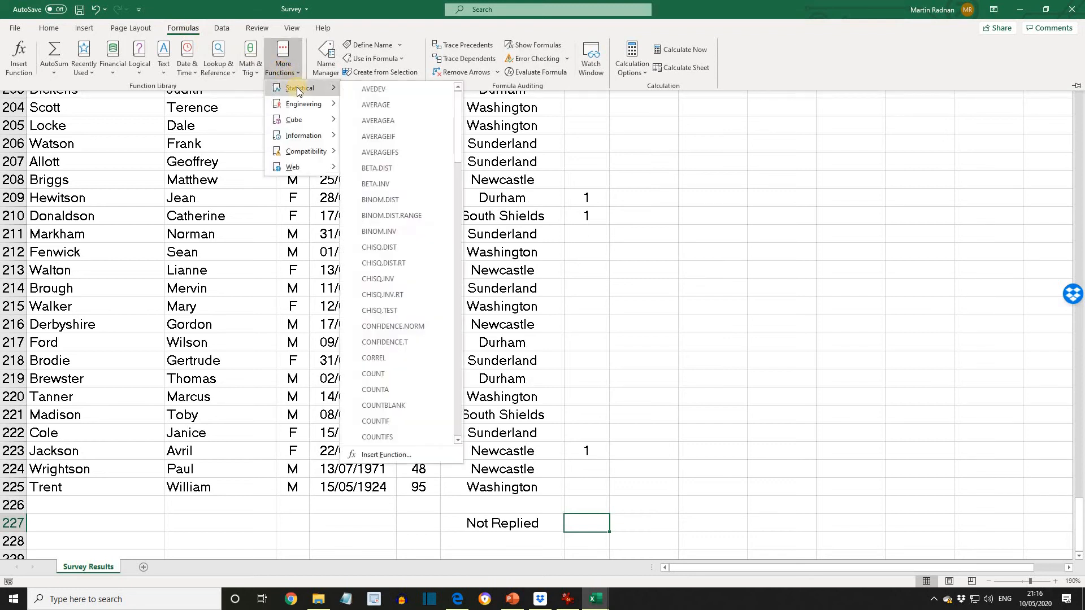
click(392, 405)
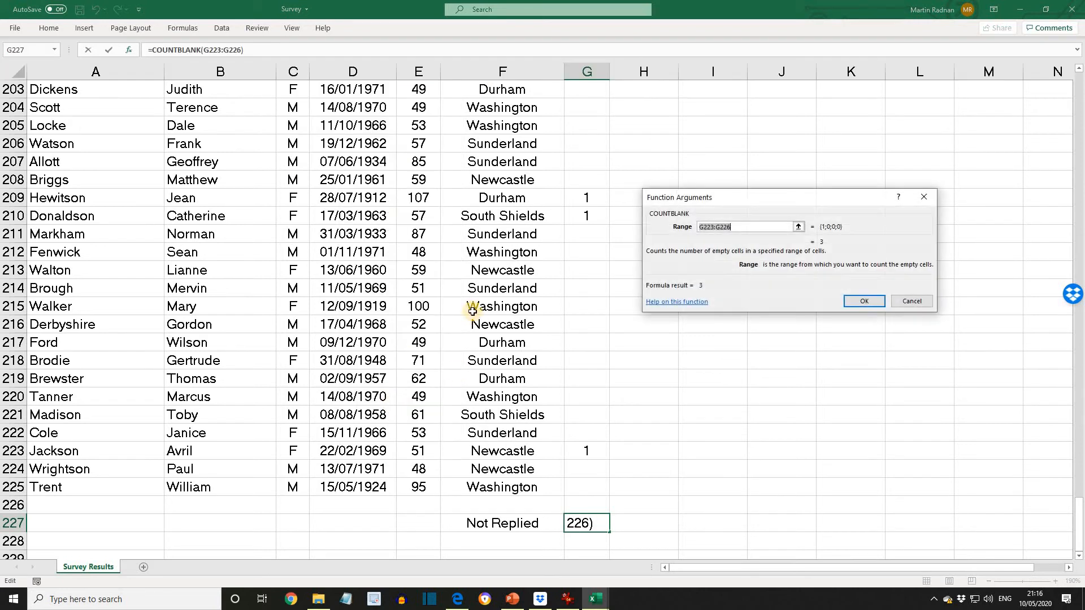
click(725, 228)
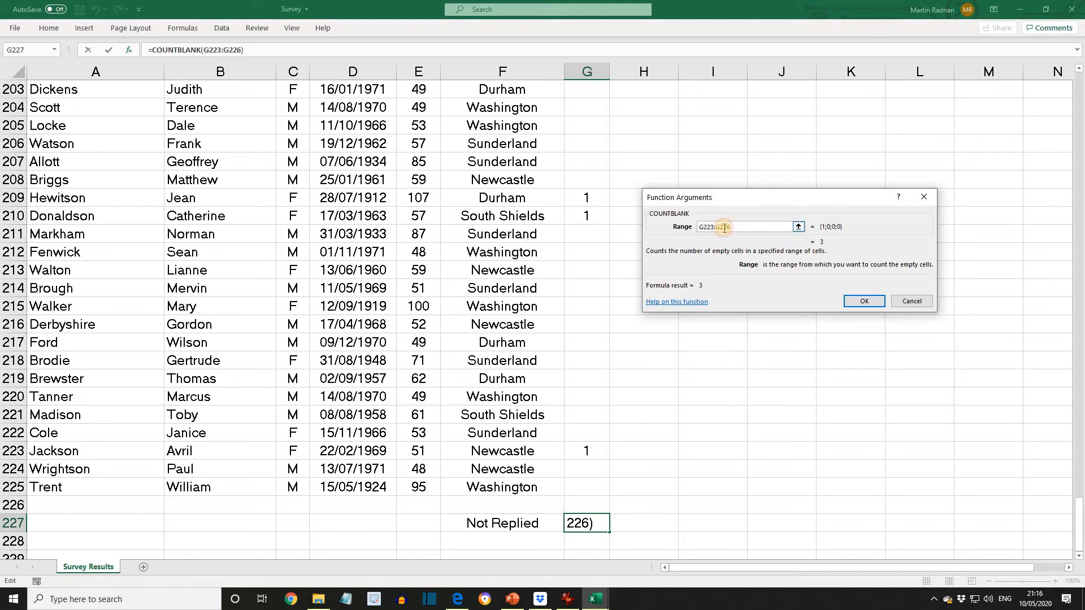
drag(724, 227, 704, 228)
text(6:)
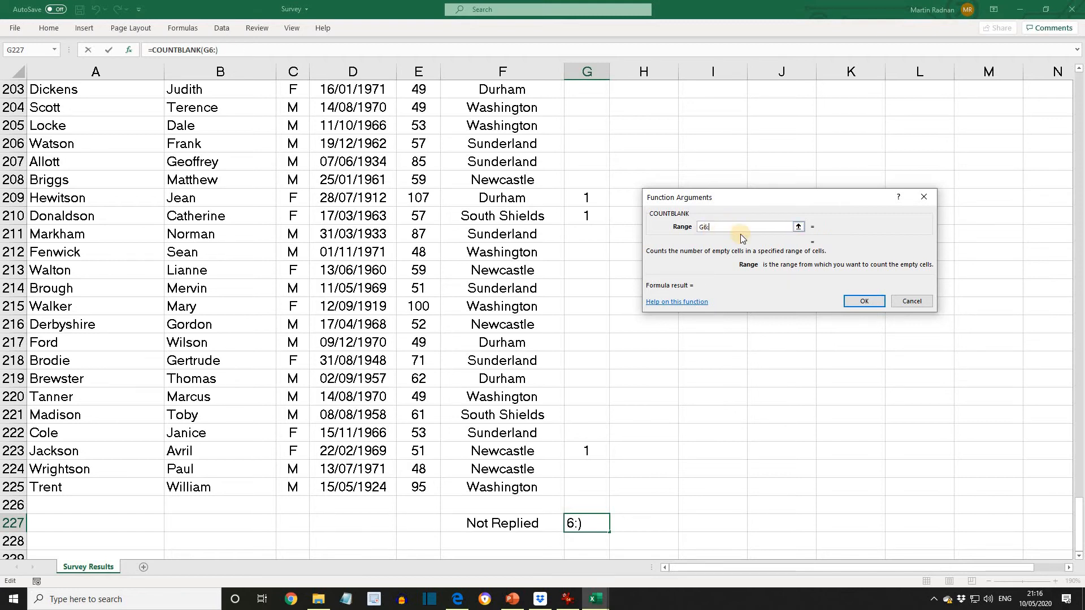
text(G225)
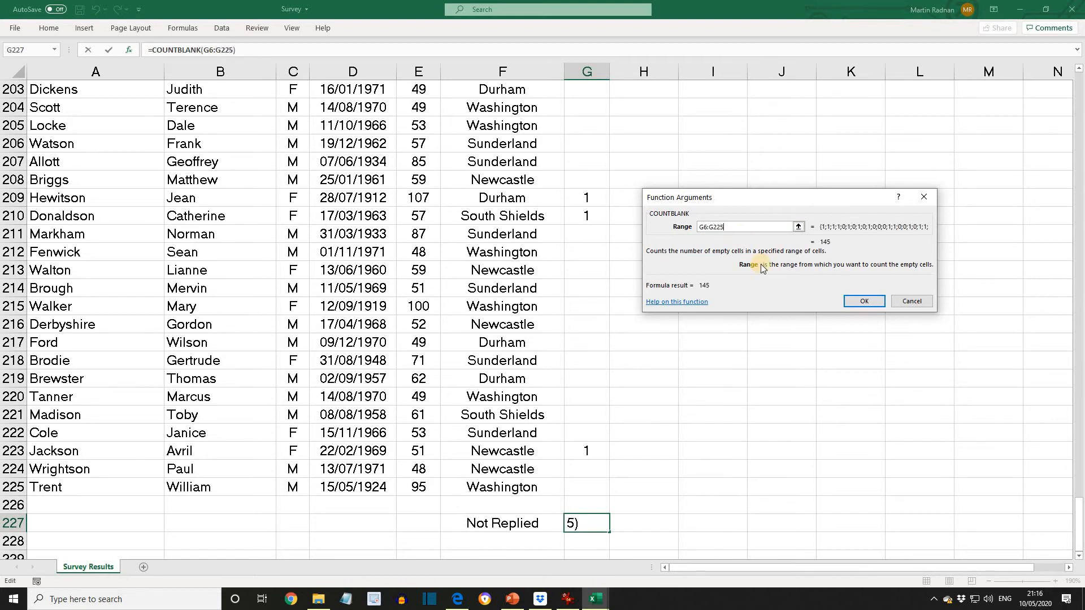
click(863, 300)
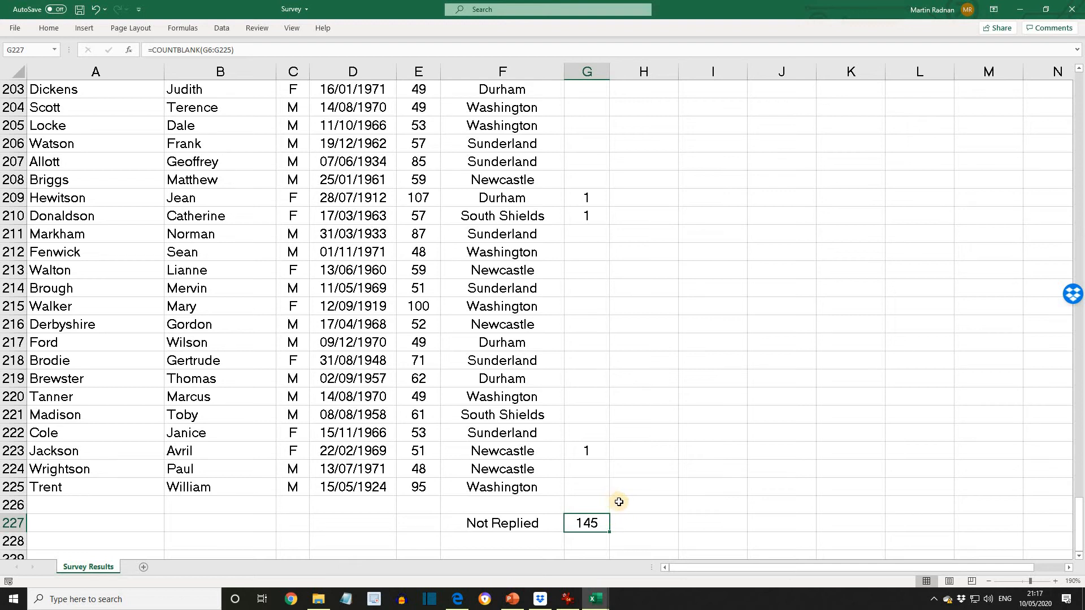
Enter the label "Ranked by Age" in cell H225, beside the last record of the survey list
click(635, 486)
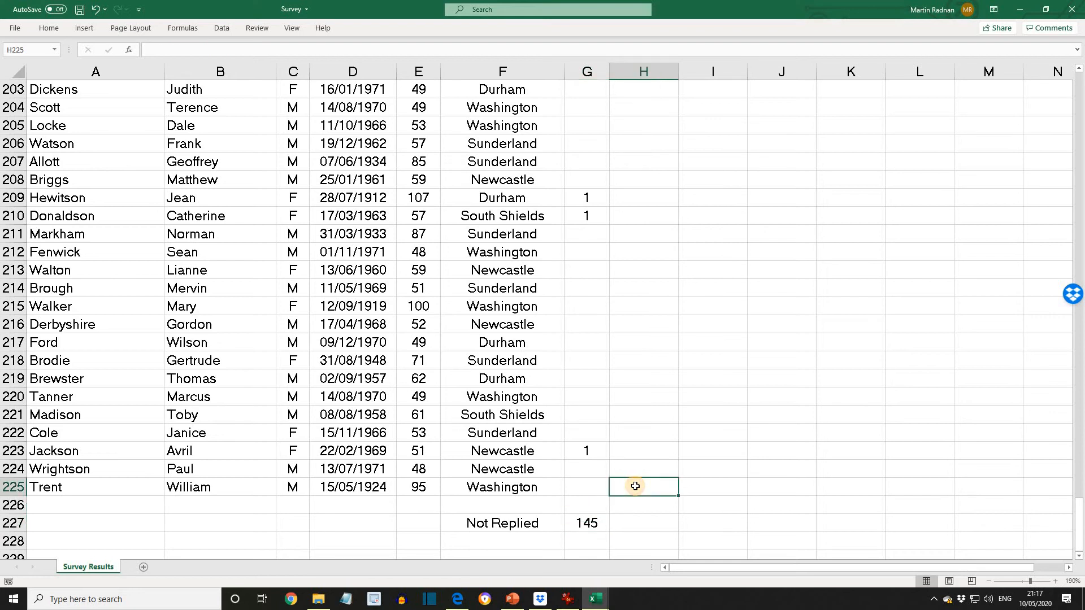
text(Ra)
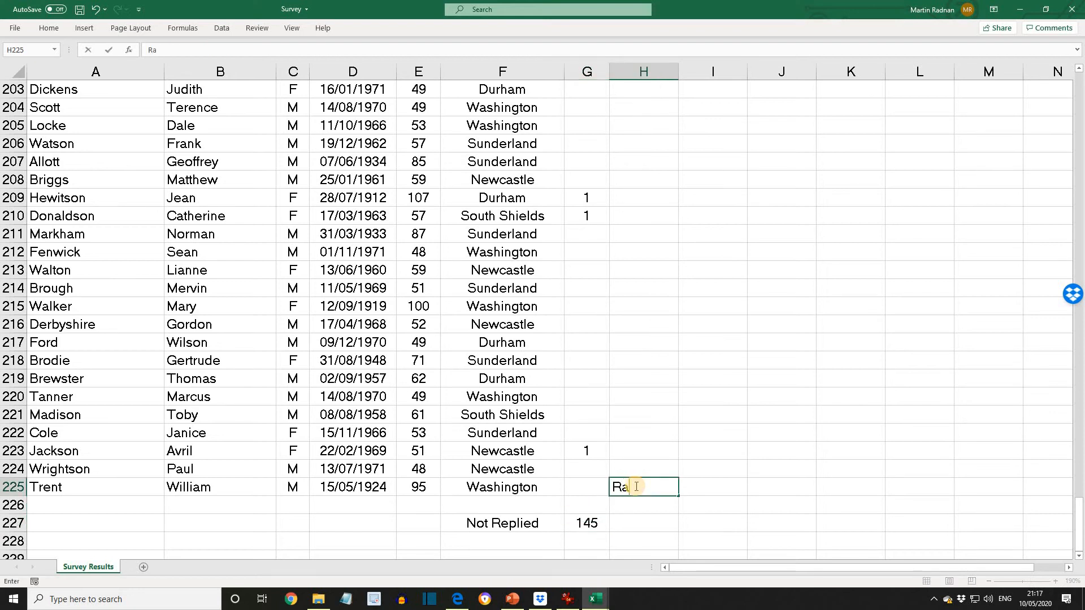
text(nked by Age)
key(Return)
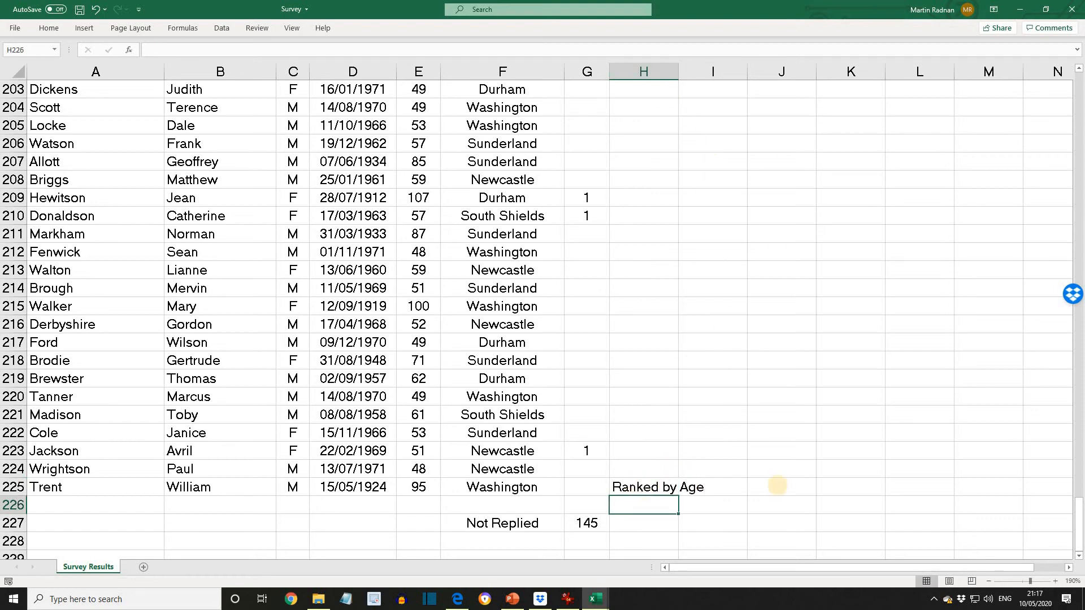
Insert the statistical function RANK.EQ in cell J225, next to the "Ranked by Age" label
click(777, 485)
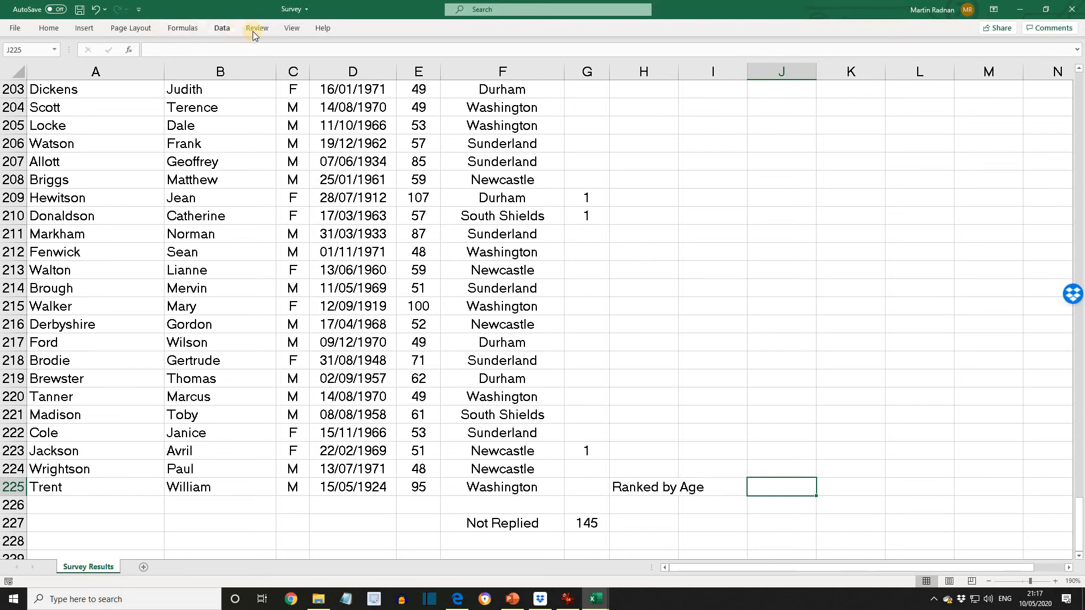
click(178, 26)
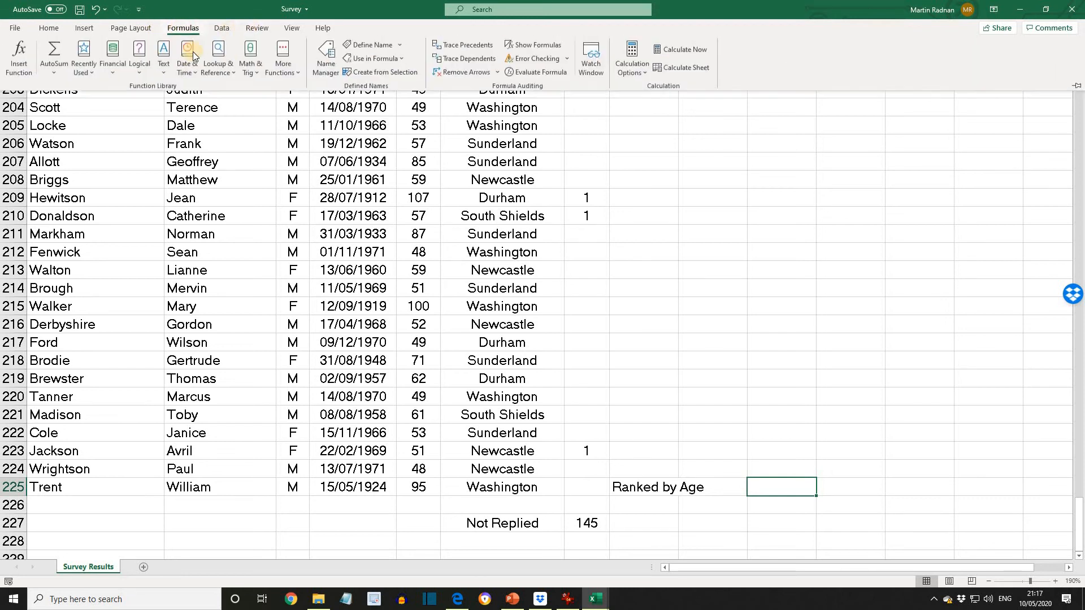
click(279, 69)
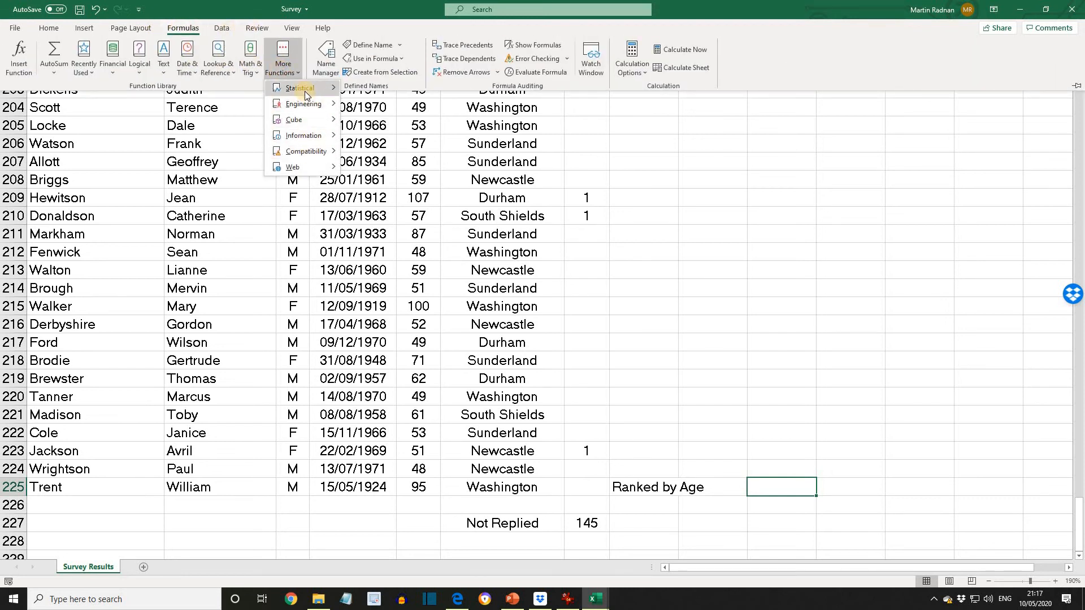
mouse_move(304, 92)
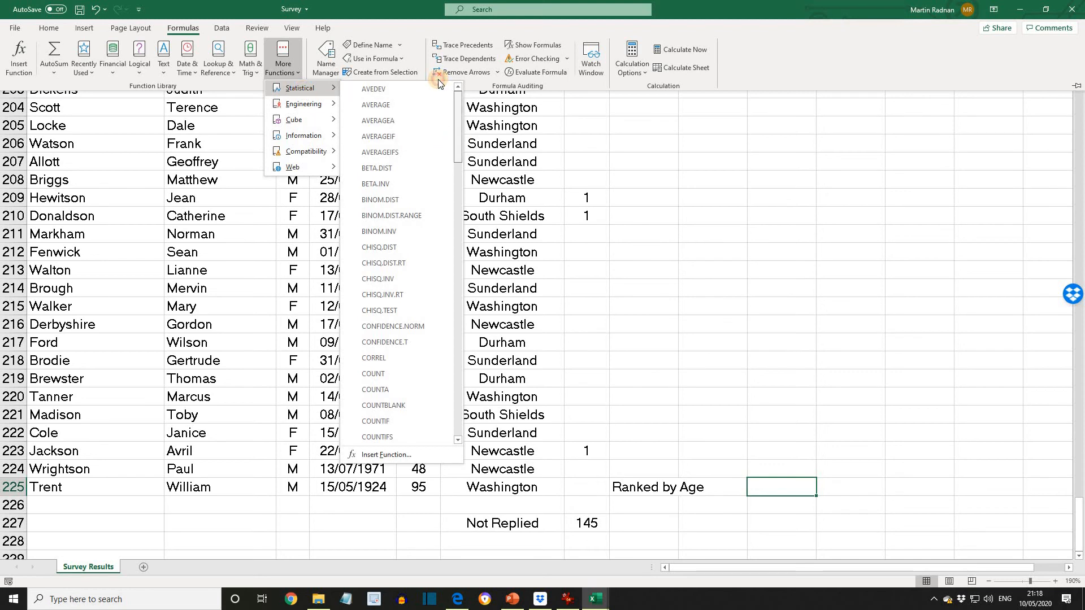
scroll(442, 123, down, 10)
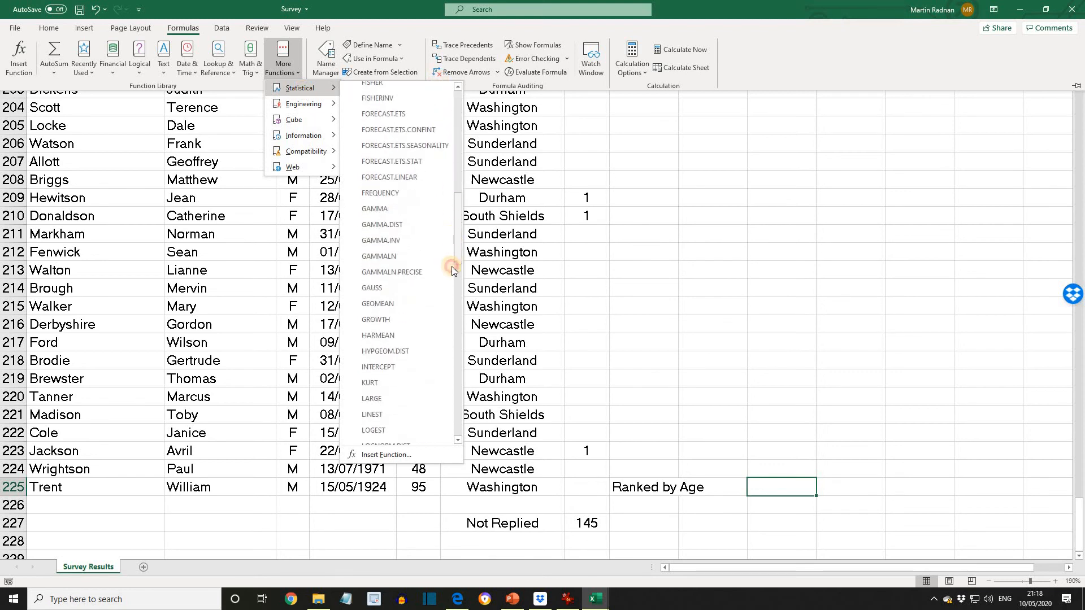
drag(452, 267, 453, 337)
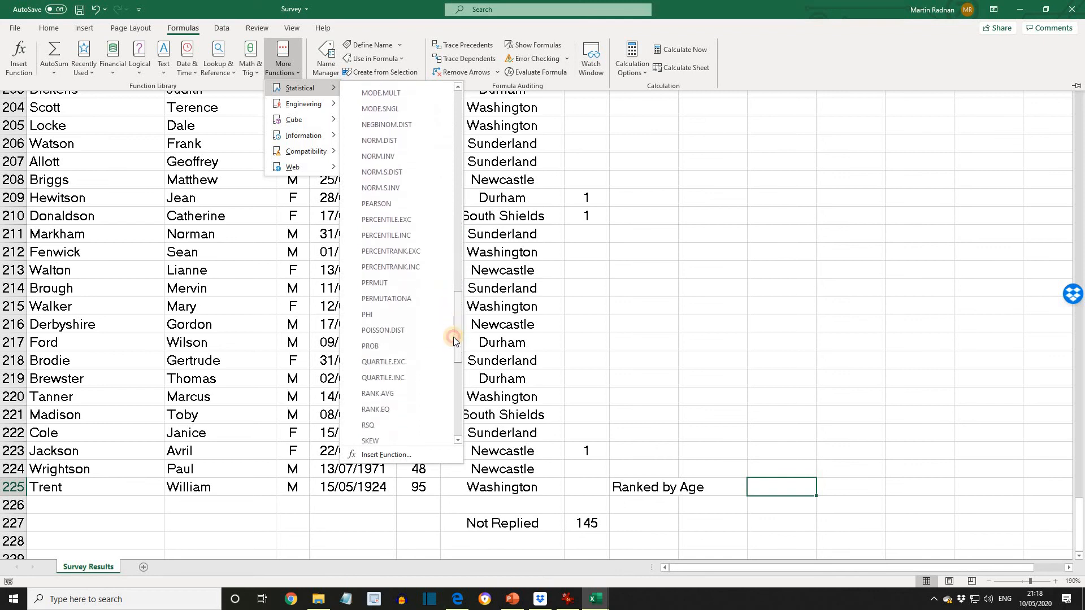
click(375, 410)
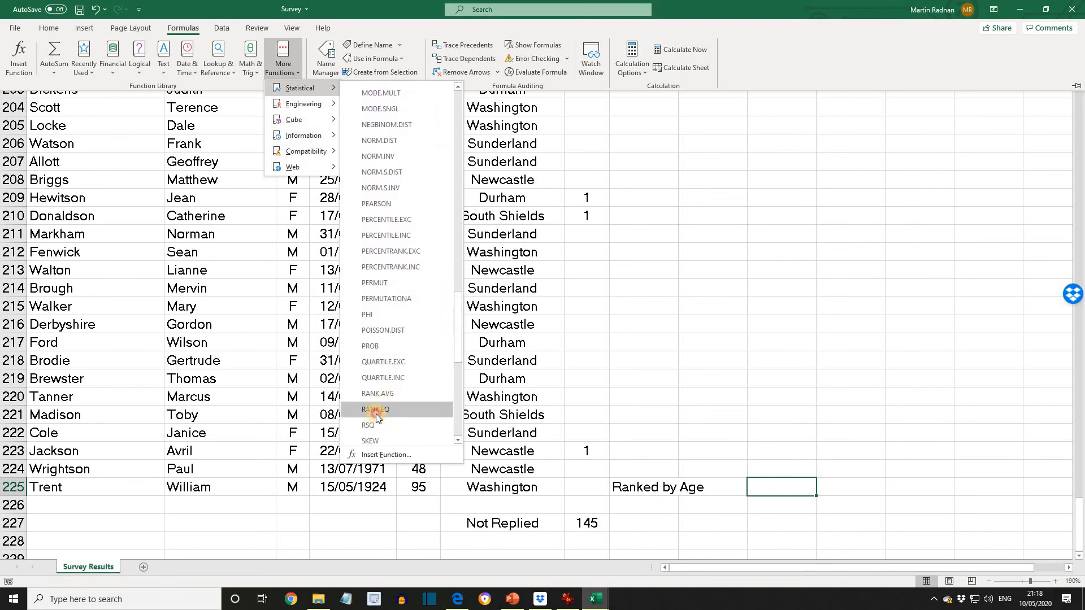
Complete the RANK.EQ function with E225 as the number and E6:E225 as the reference range, leaving the order empty
text(E)
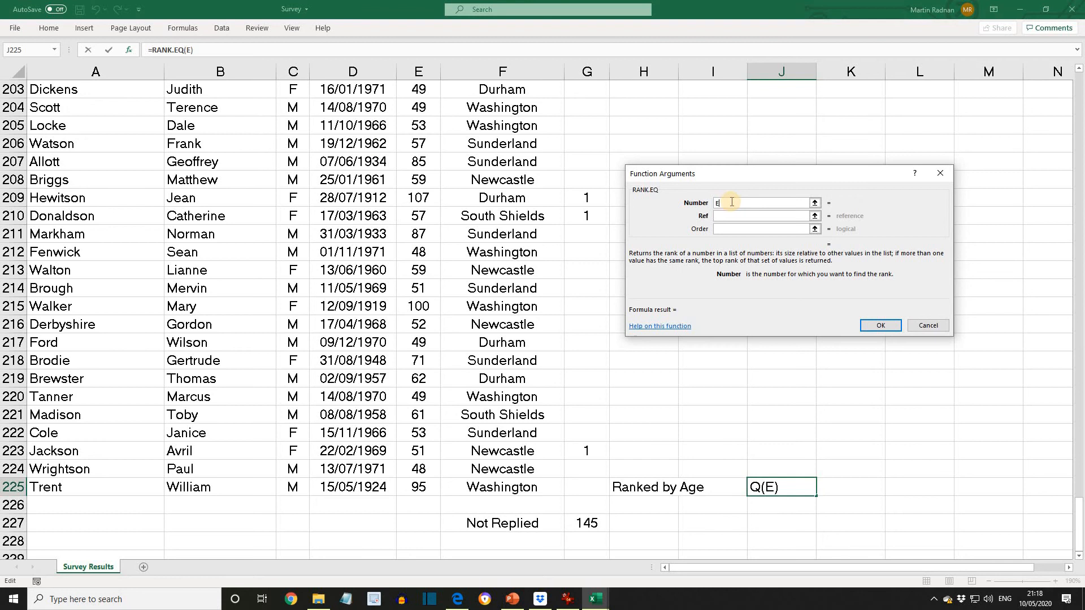
text(225)
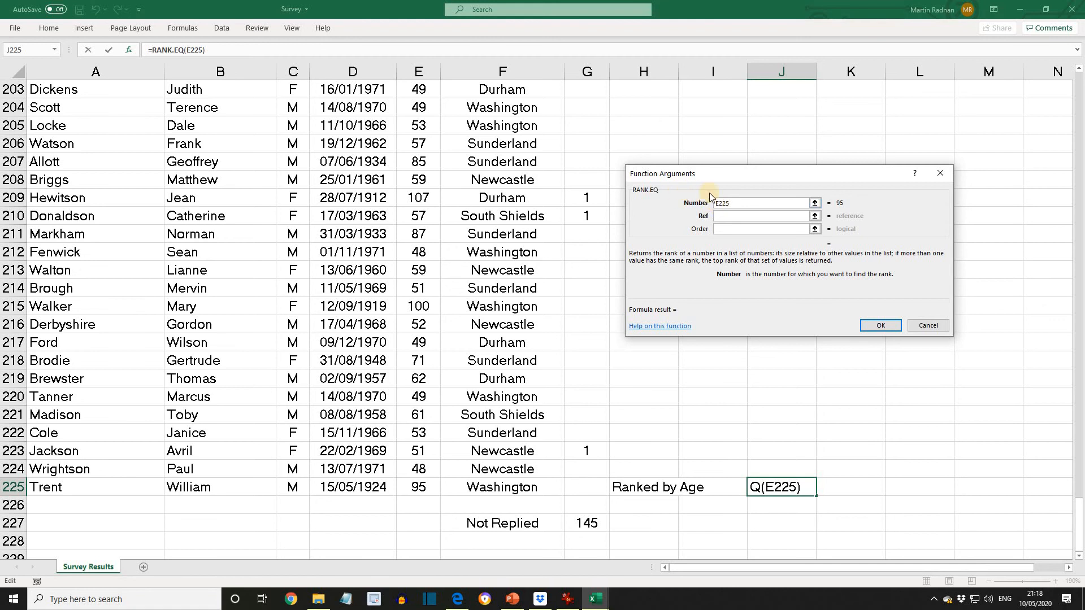
click(733, 218)
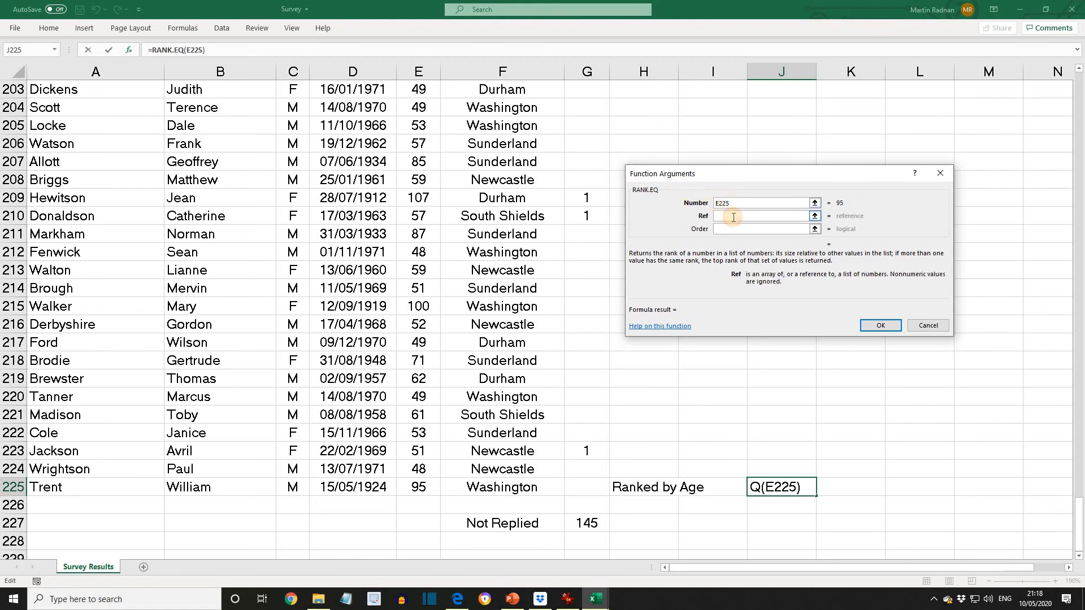
text(E6)
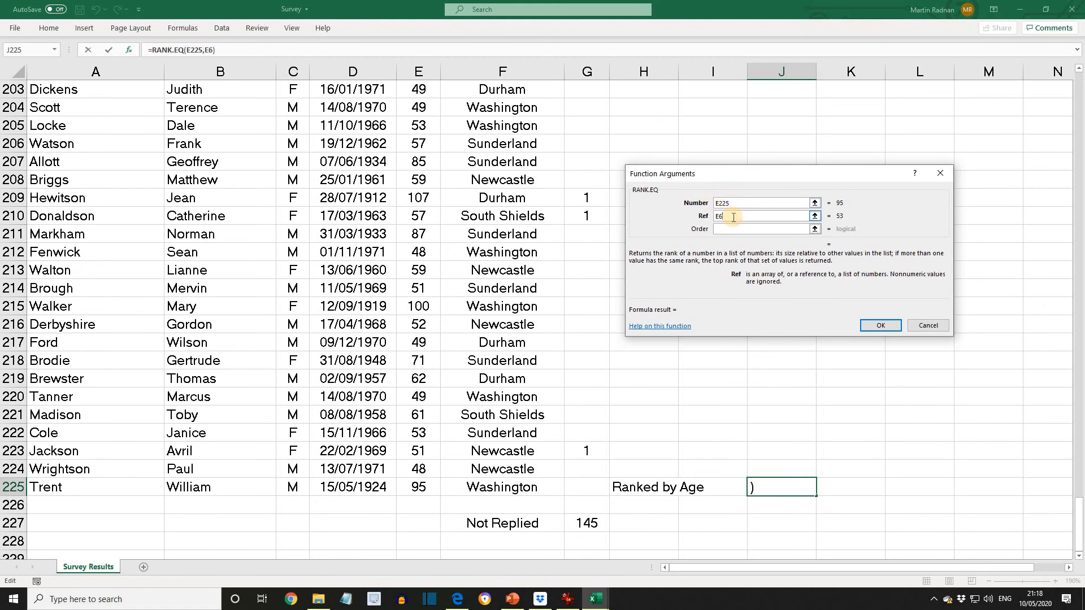
text(:E225)
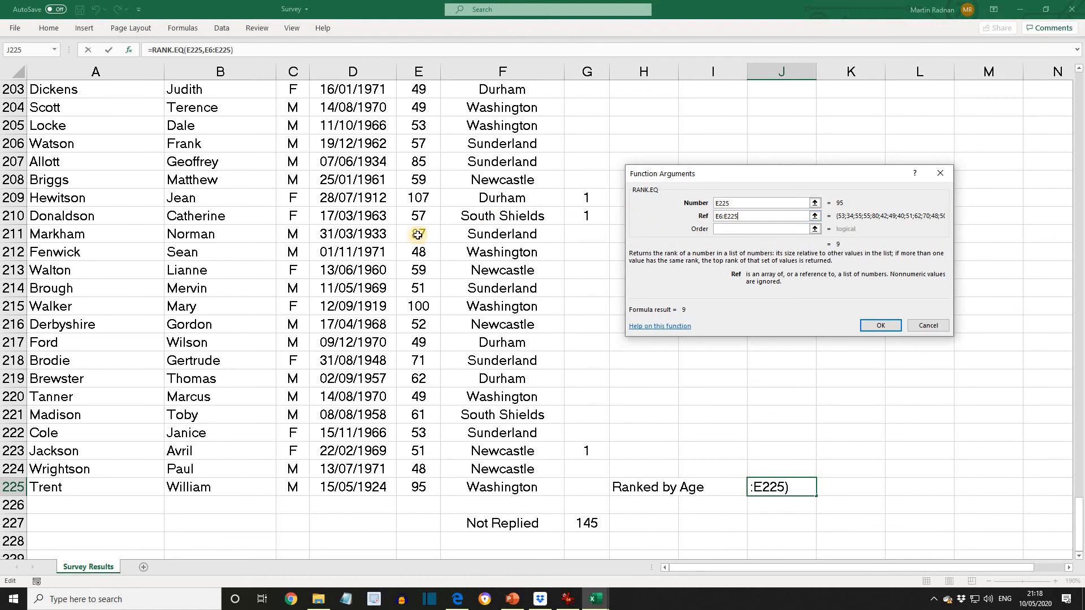
click(883, 330)
click(882, 327)
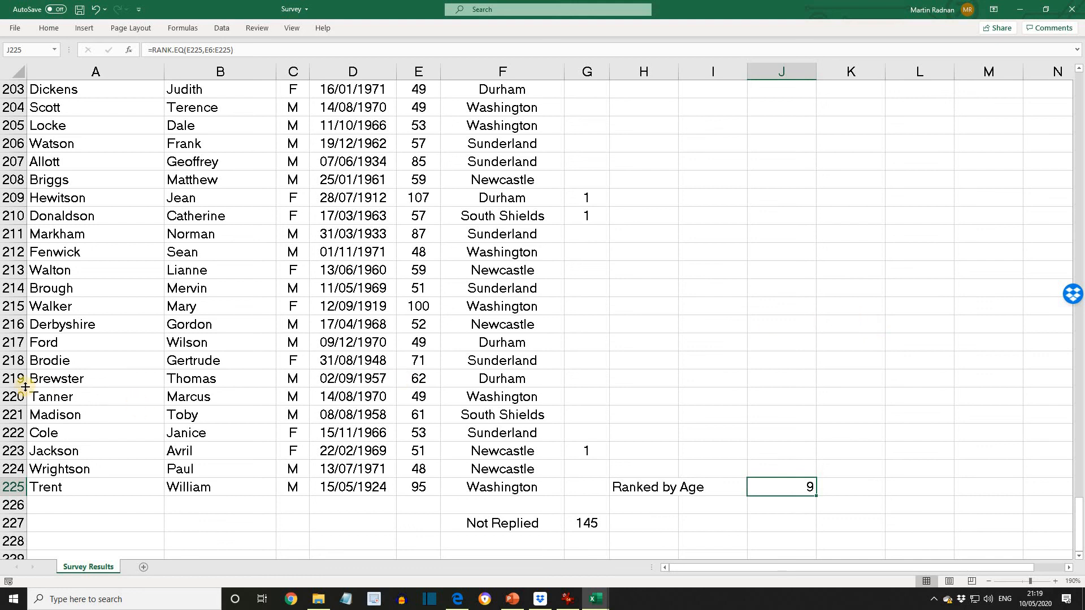
key(alt+Tab)
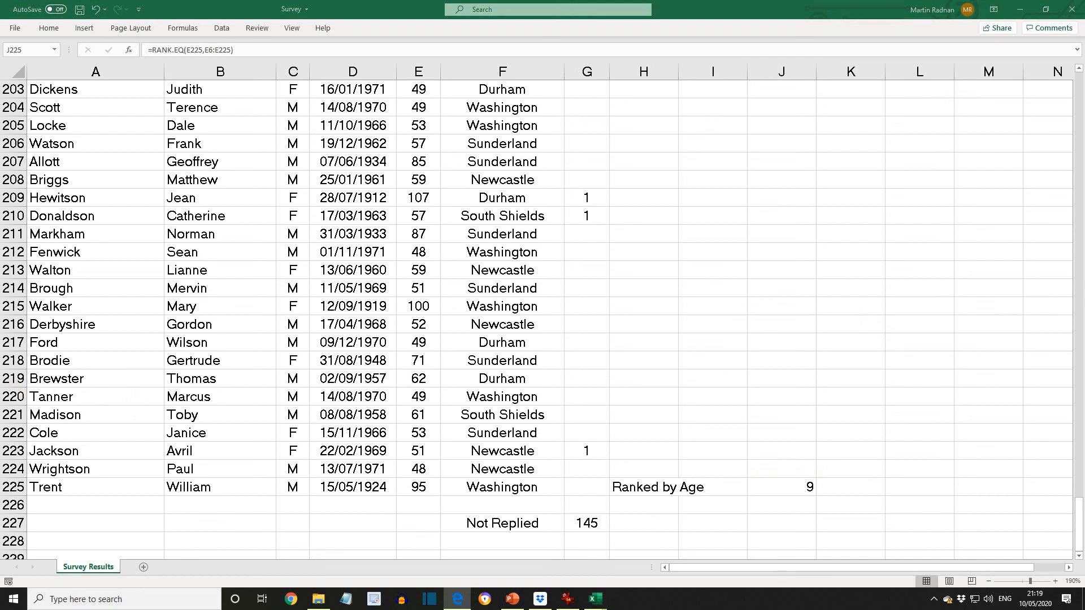